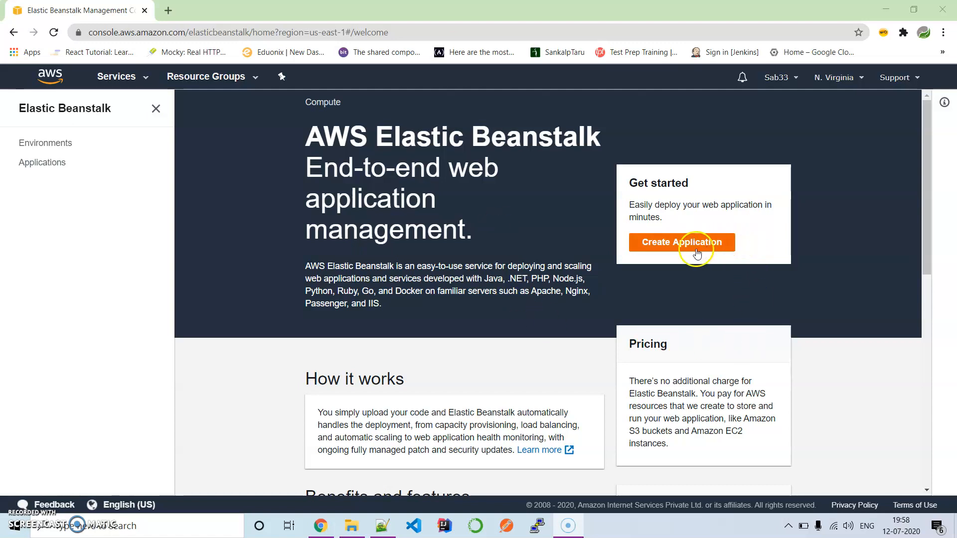
# Start creating a new Elastic Beanstalk application and name it spring-demo
pyautogui.click(680, 244)
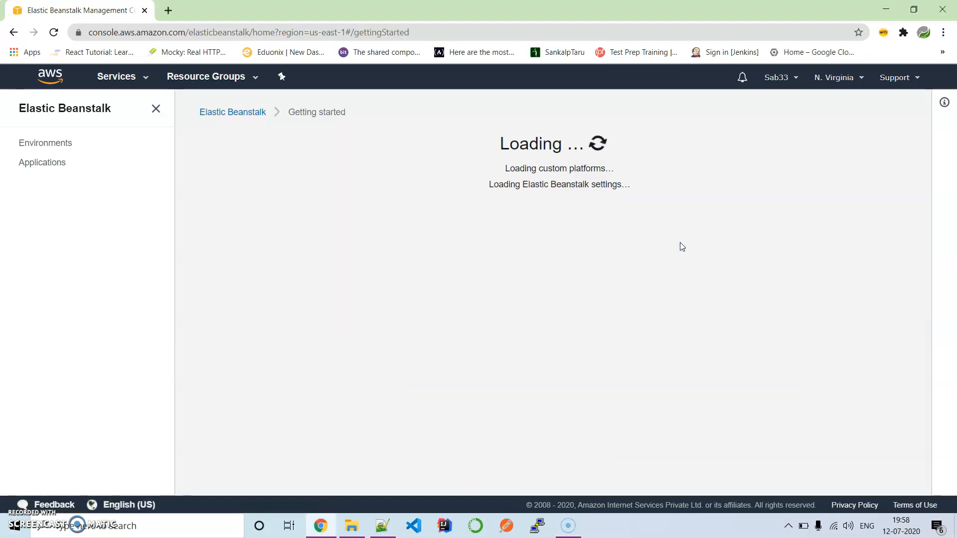
pyautogui.click(367, 280)
pyautogui.click(280, 308)
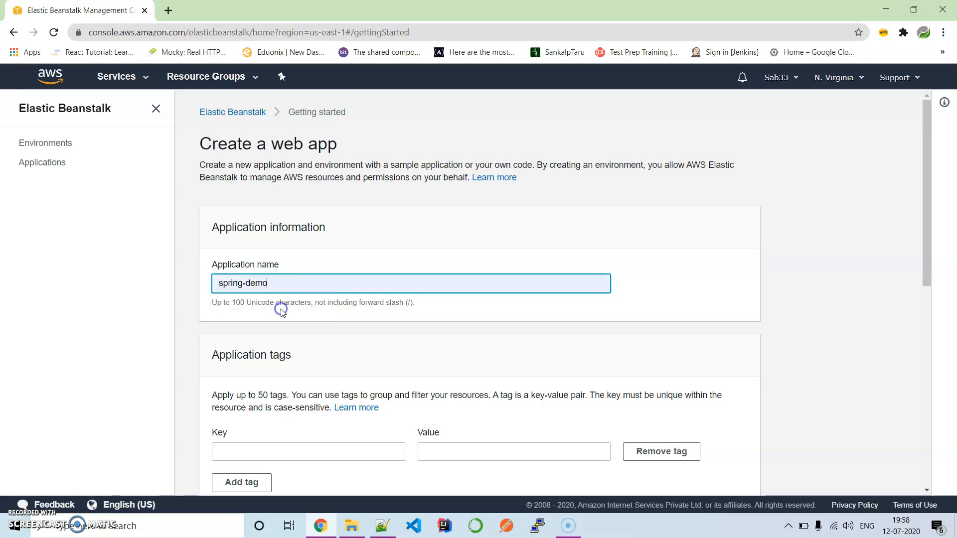
# Set the application's platform to Java with the branch "Java 8 running on 64bit Amazon Linux"
pyautogui.scroll(-3, 448, 286)
pyautogui.scroll(-4, 450, 286)
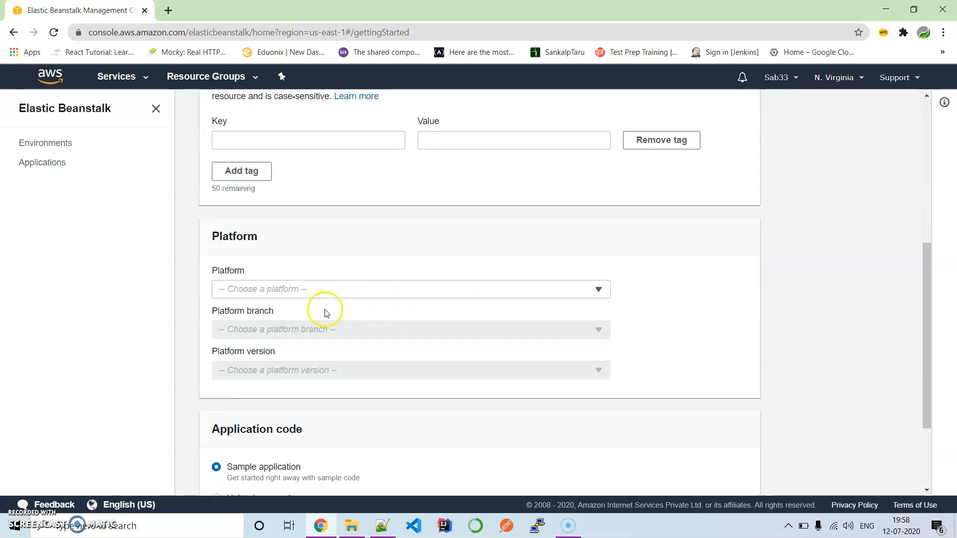
pyautogui.click(316, 290)
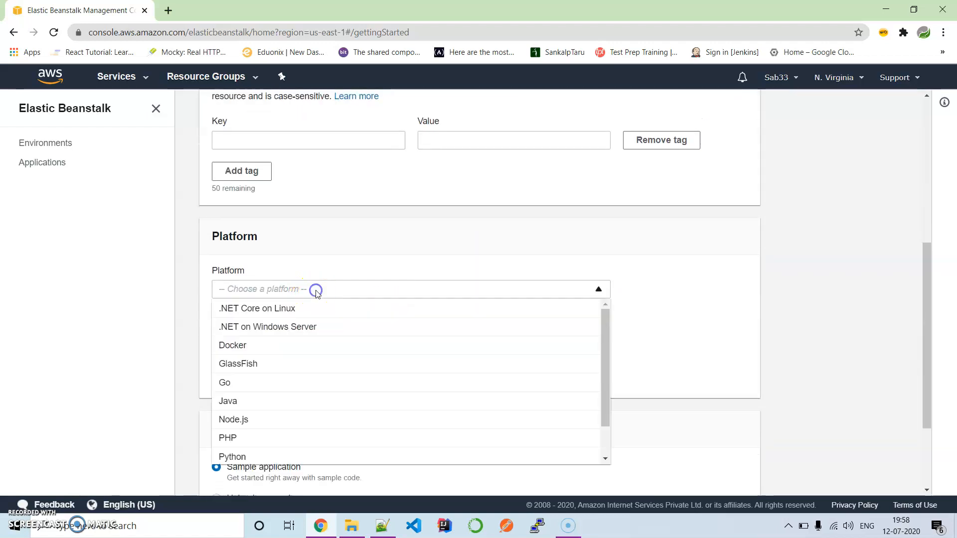
pyautogui.click(267, 400)
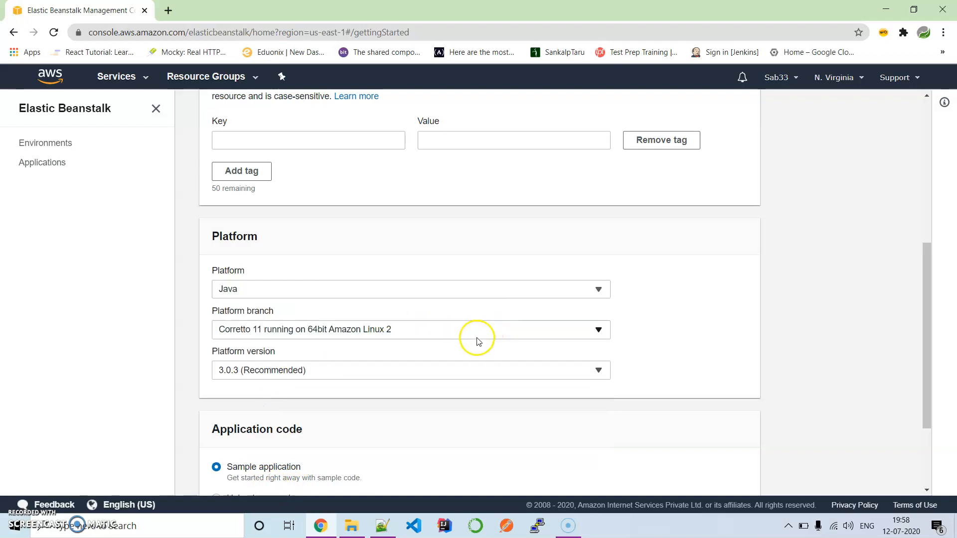
pyautogui.click(427, 335)
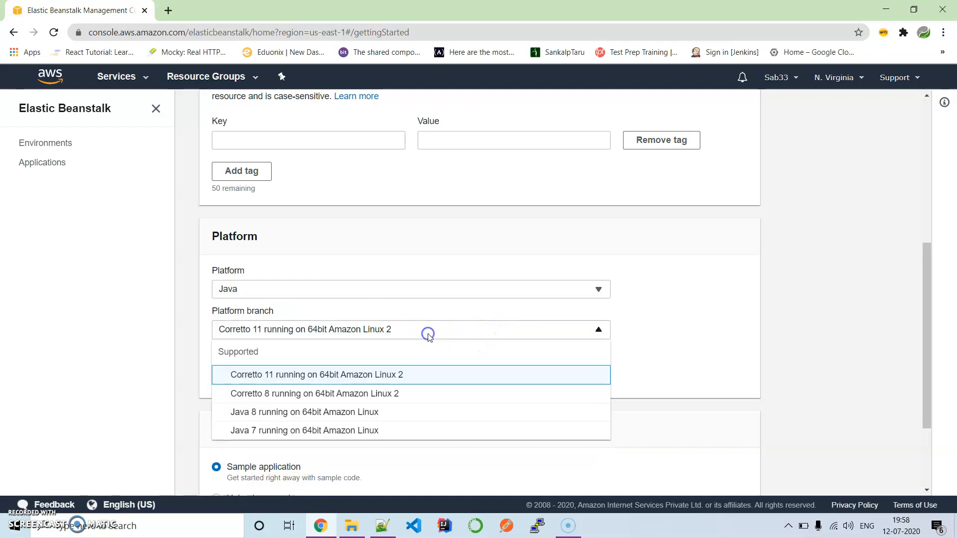
pyautogui.click(292, 413)
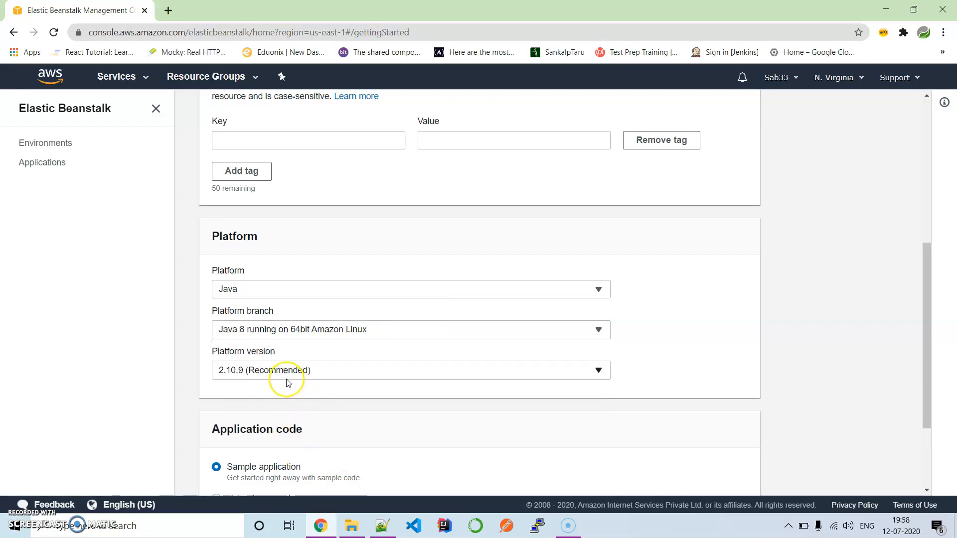
# Choose to upload your own code and supply the local file spring-boot-https-0.0.1-SNAPSHOT.jar as the source
pyautogui.scroll(-1, 288, 382)
pyautogui.scroll(-1, 298, 352)
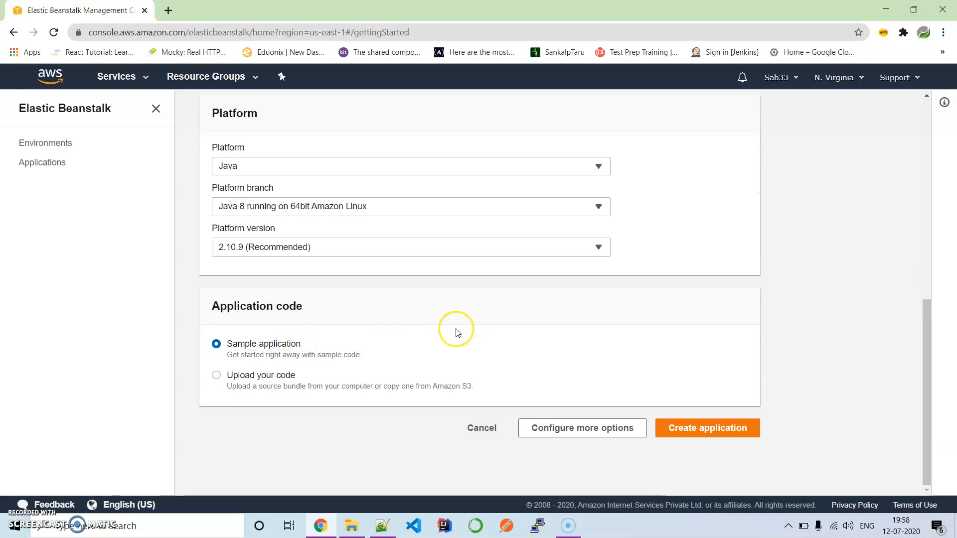
pyautogui.click(248, 385)
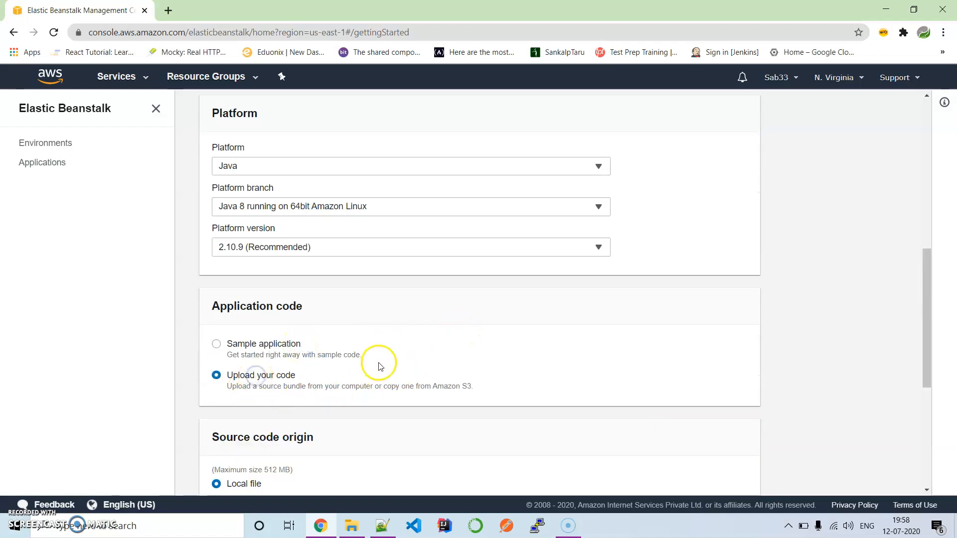
pyautogui.scroll(-3, 377, 365)
pyautogui.scroll(-1, 381, 366)
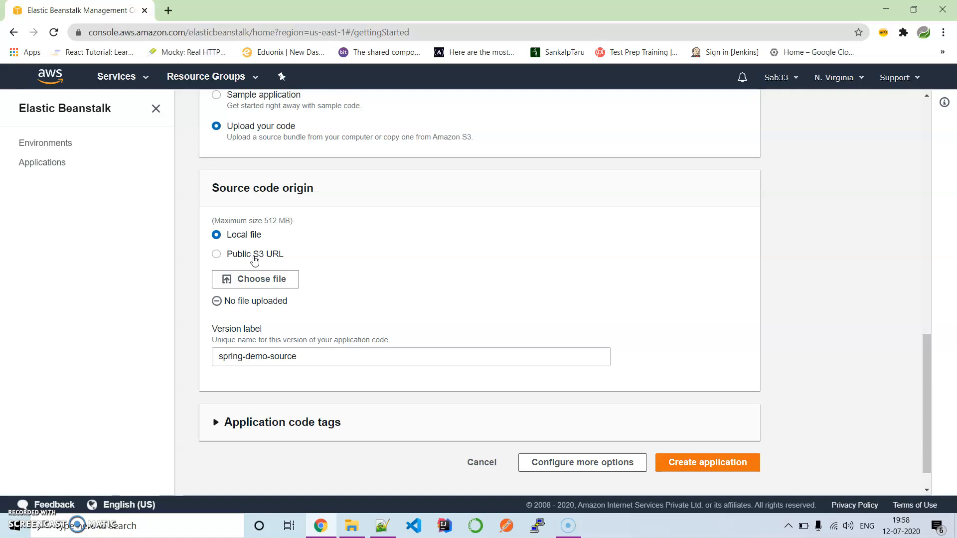
pyautogui.click(252, 279)
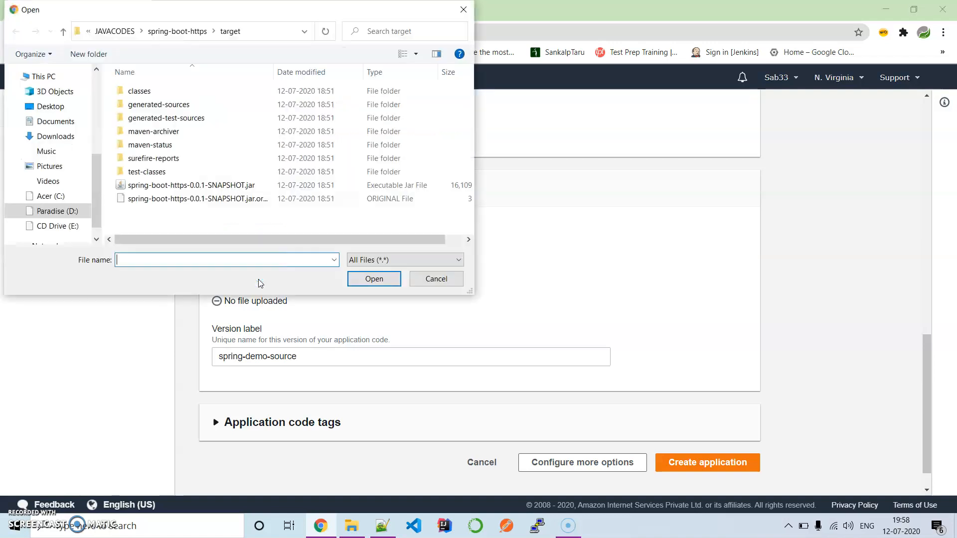
pyautogui.click(200, 186)
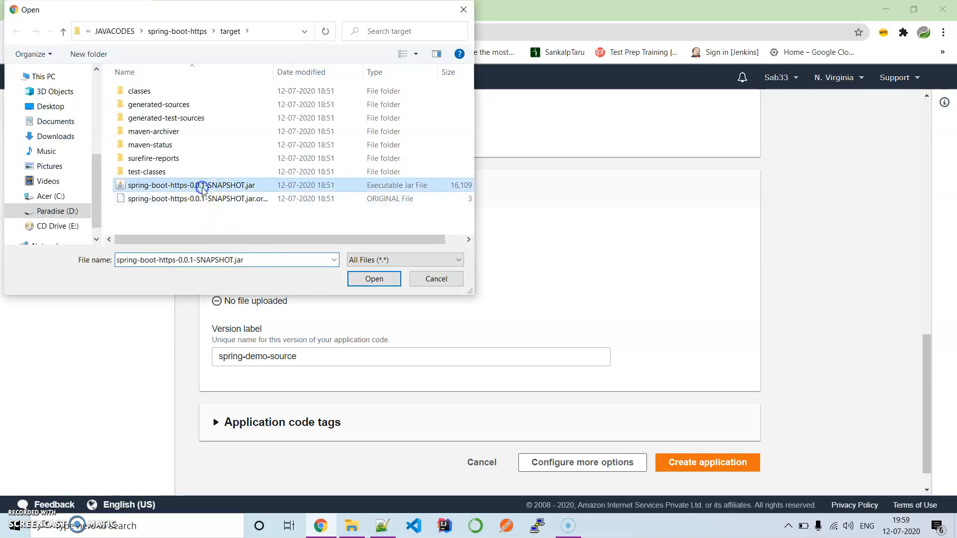
pyautogui.click(375, 279)
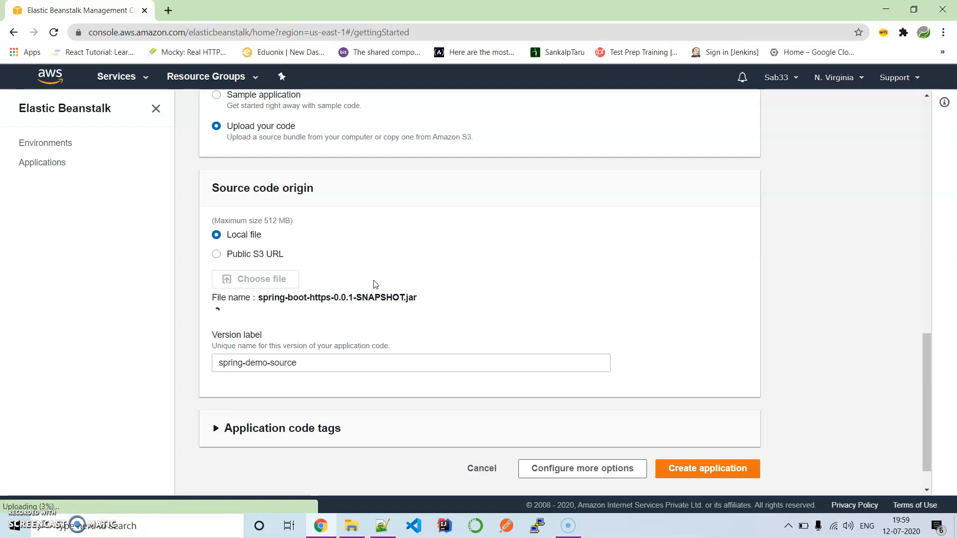
# Create the spring-demo application with the uploaded source code
pyautogui.click(340, 418)
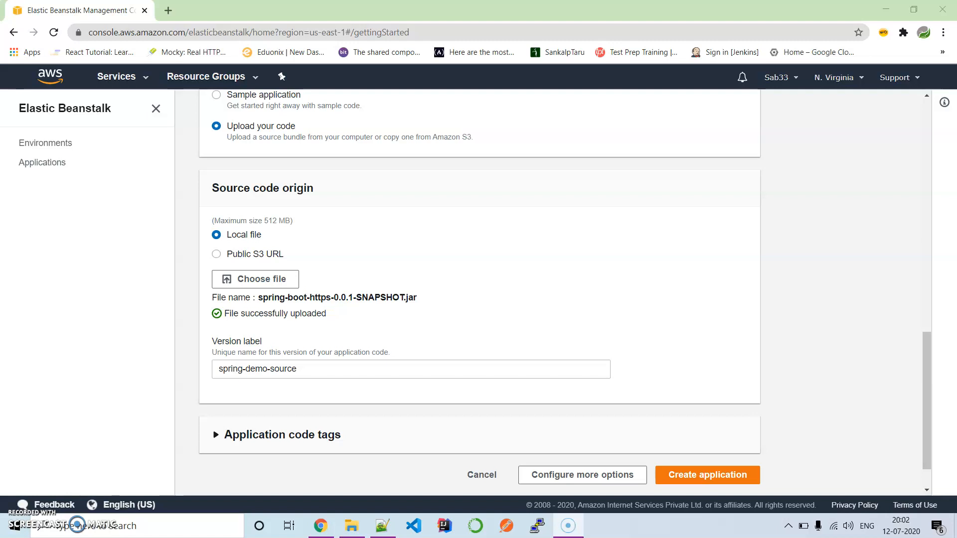
pyautogui.scroll(-1, 548, 293)
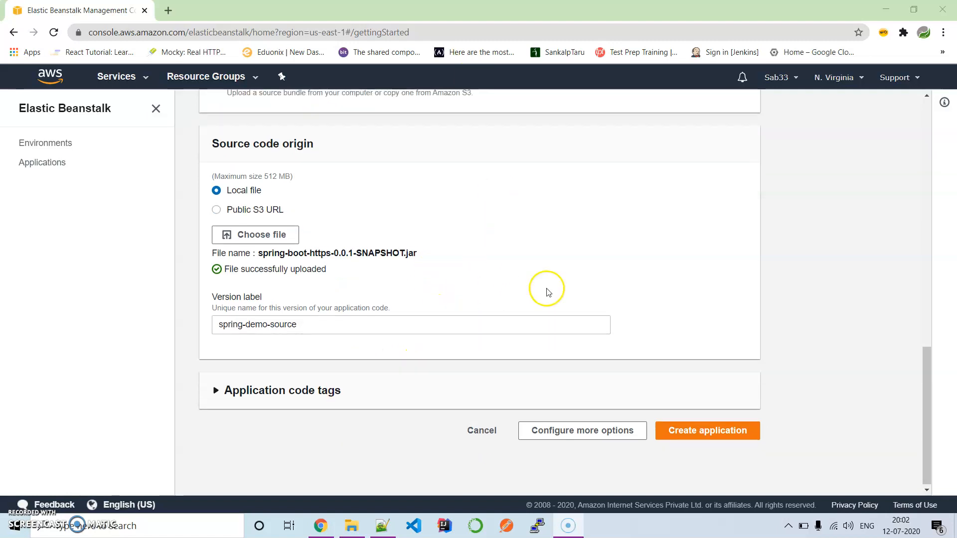
pyautogui.click(703, 434)
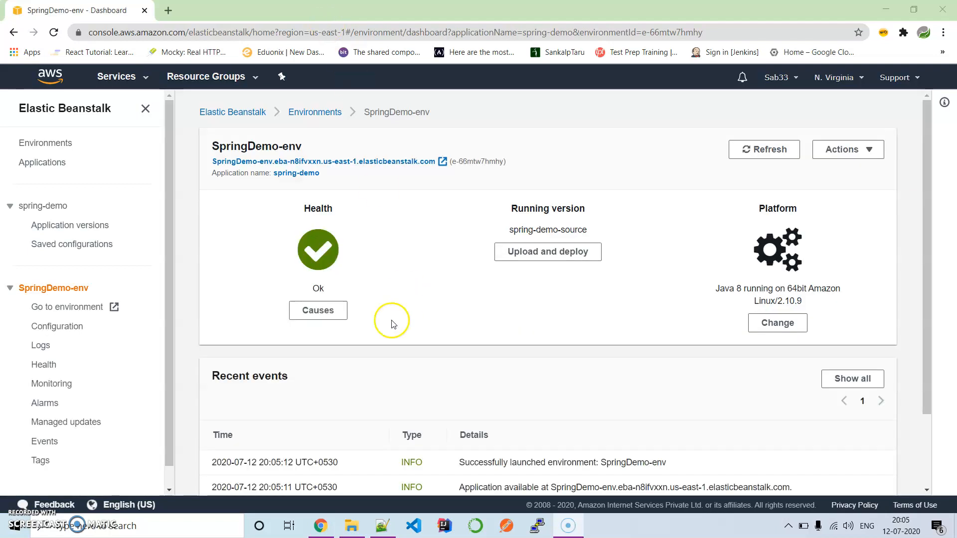
# Review the recent events of SpringDemo-env and open the environment's URL to check the deployed application
pyautogui.scroll(-2, 393, 321)
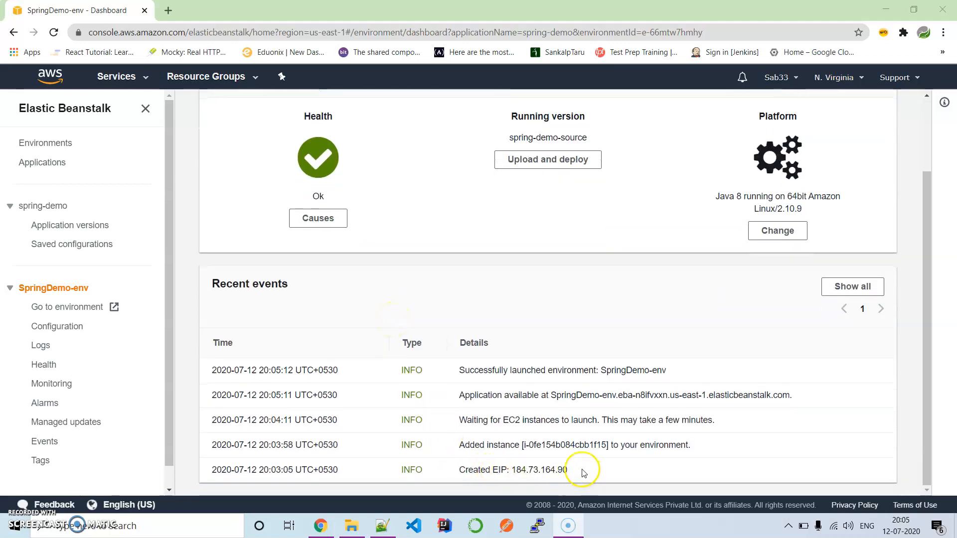
pyautogui.scroll(2, 580, 471)
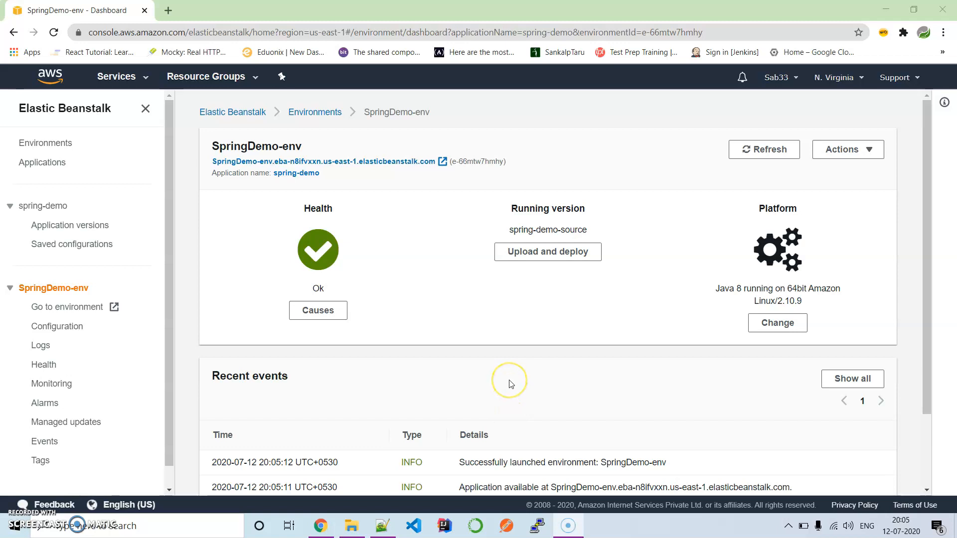
pyautogui.scroll(-2, 510, 384)
pyautogui.scroll(2, 511, 384)
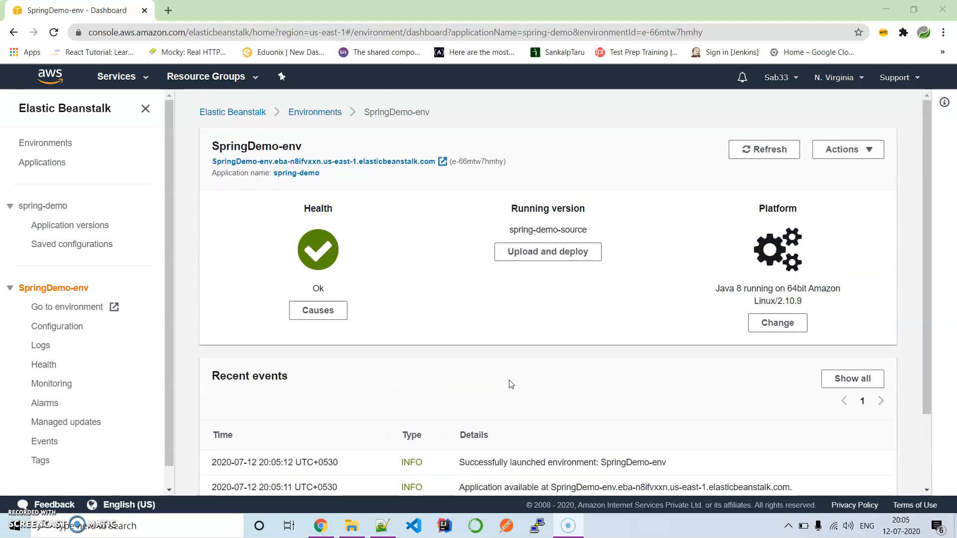
pyautogui.click(390, 162)
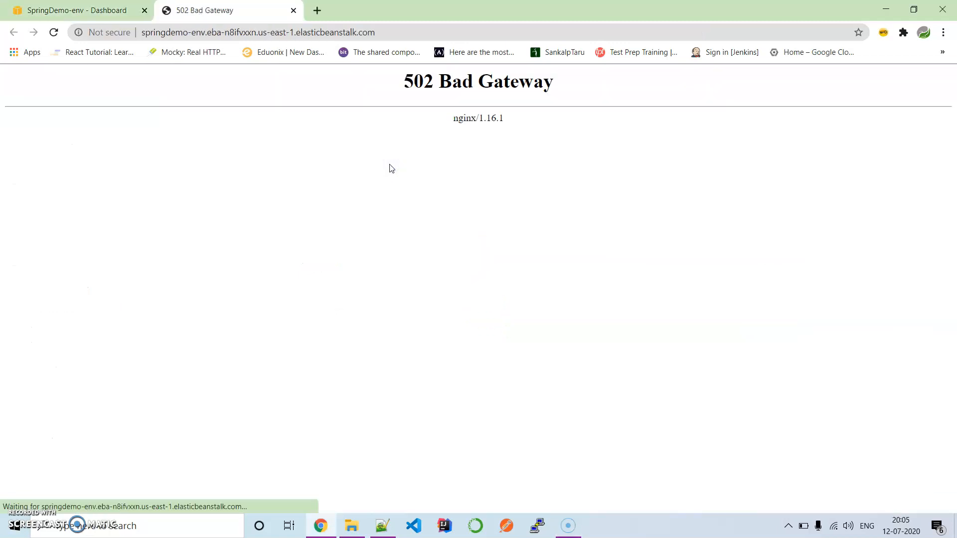
pyautogui.moveTo(392, 78); pyautogui.dragTo(556, 88)
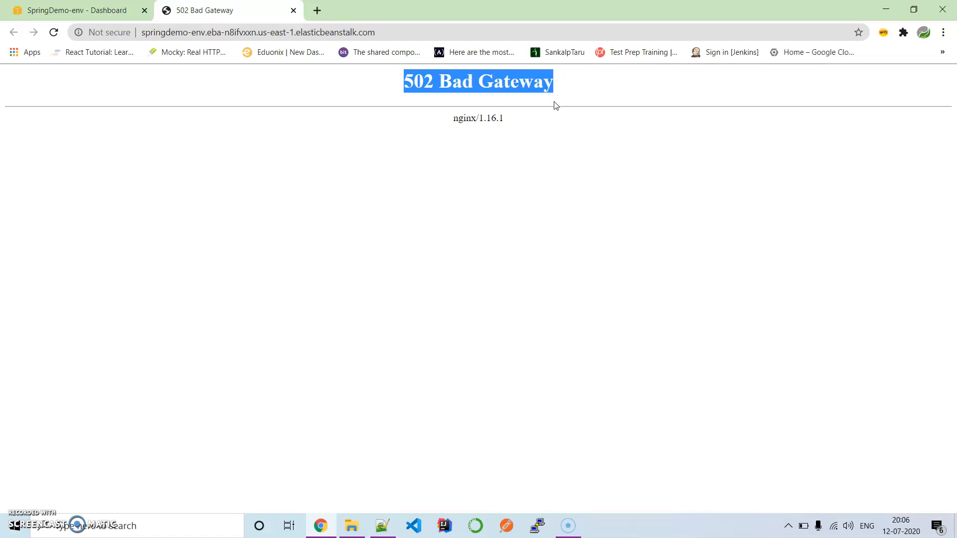
pyautogui.click(384, 191)
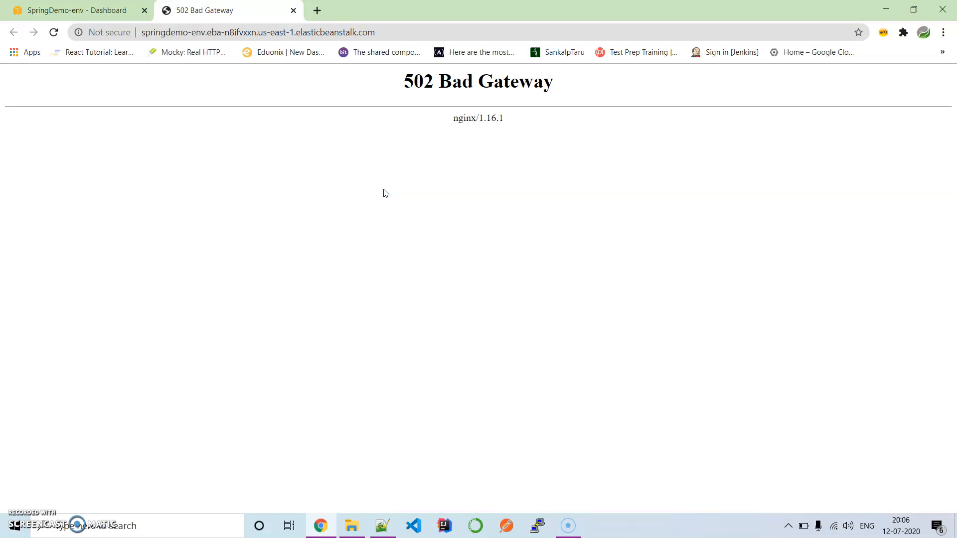
# Add the environment property SERVER_PORT with the value 5000 to the software configuration of SpringDemo-env and apply it
pyautogui.click(80, 10)
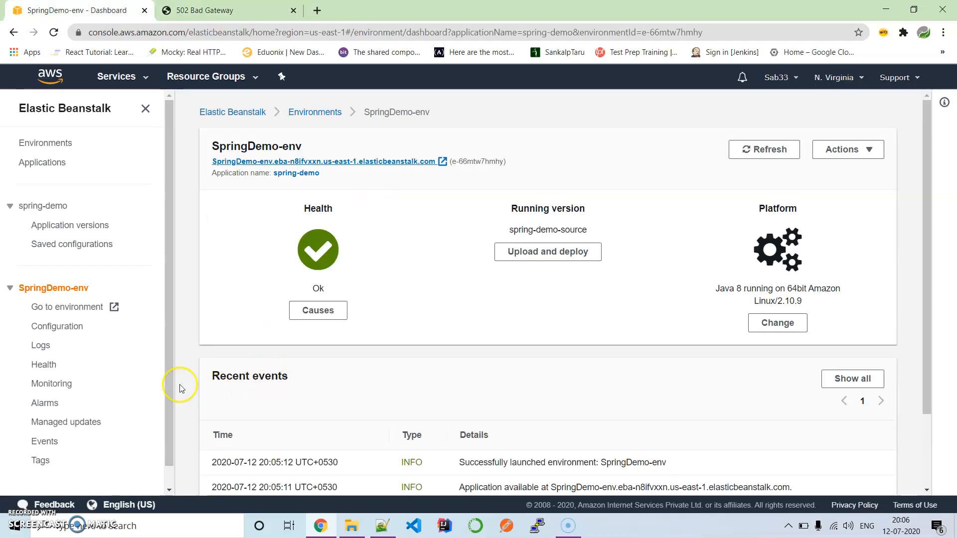
pyautogui.click(51, 328)
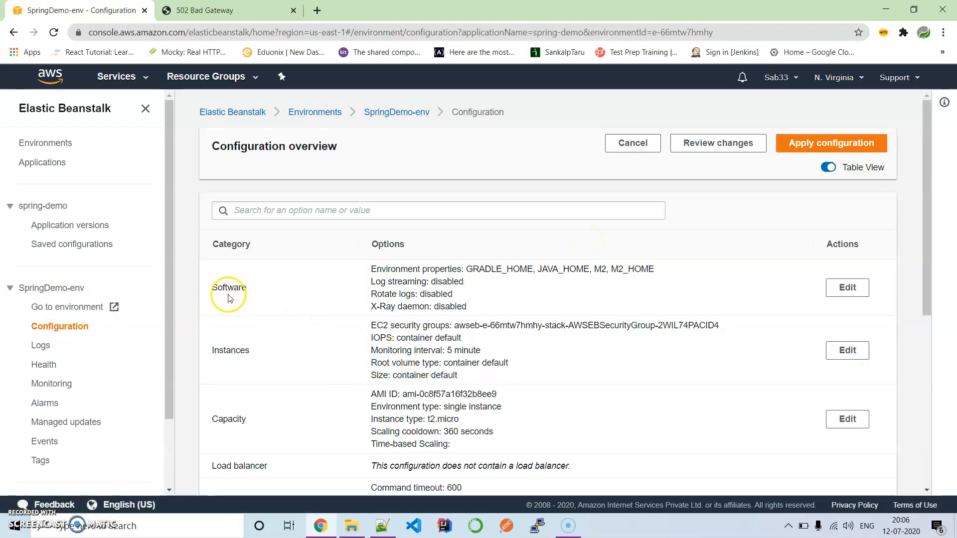
pyautogui.click(849, 289)
pyautogui.scroll(-10, 309, 272)
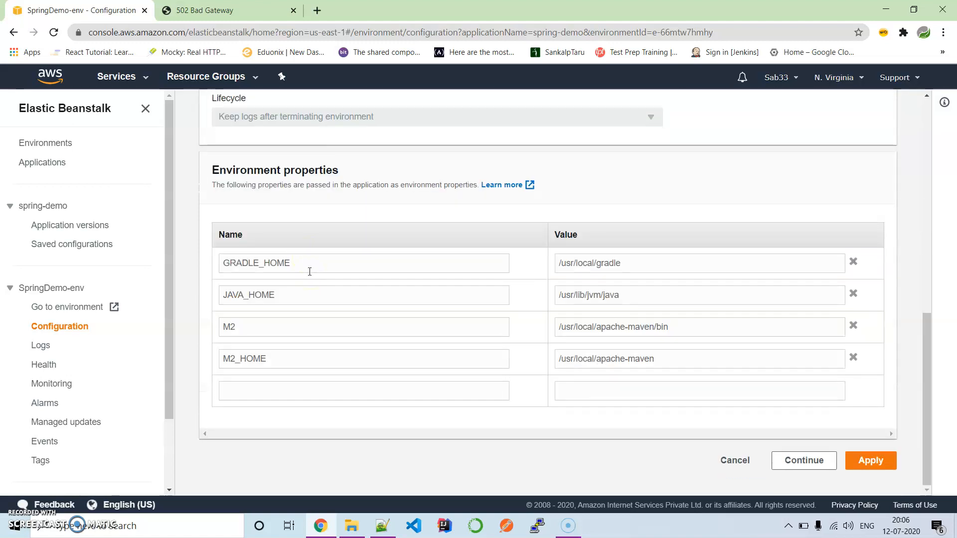
pyautogui.click(282, 386)
pyautogui.press('capslock')
pyautogui.write('SERVER_PORT')
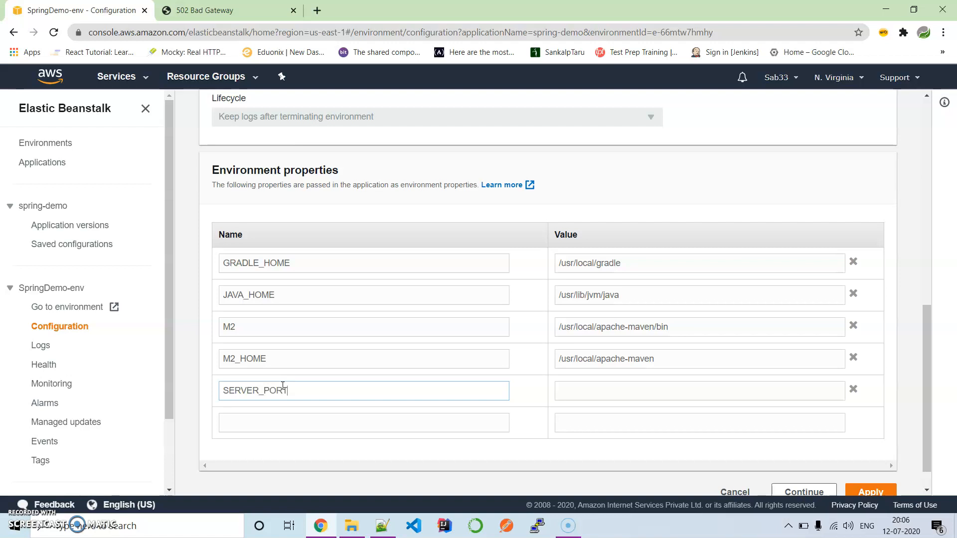
pyautogui.press('Tab')
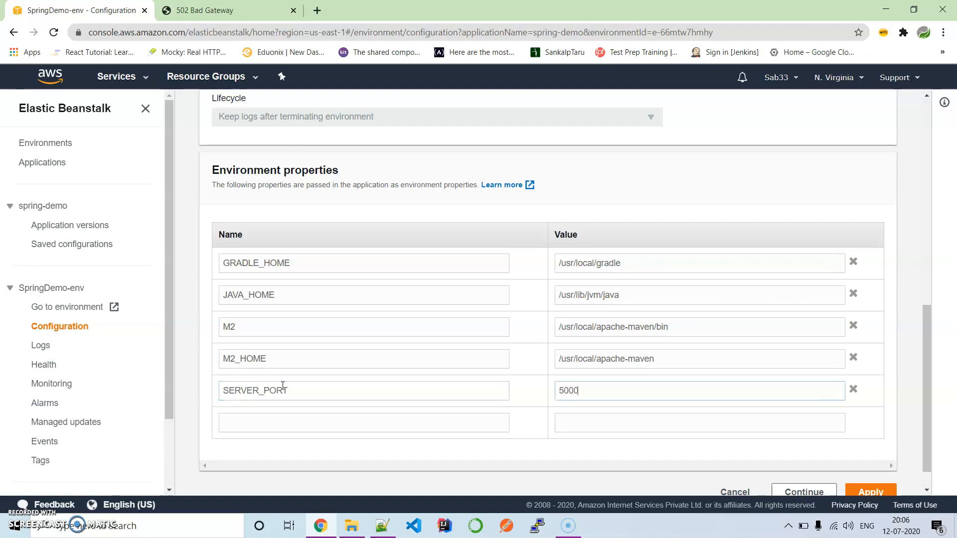
pyautogui.scroll(-1, 576, 359)
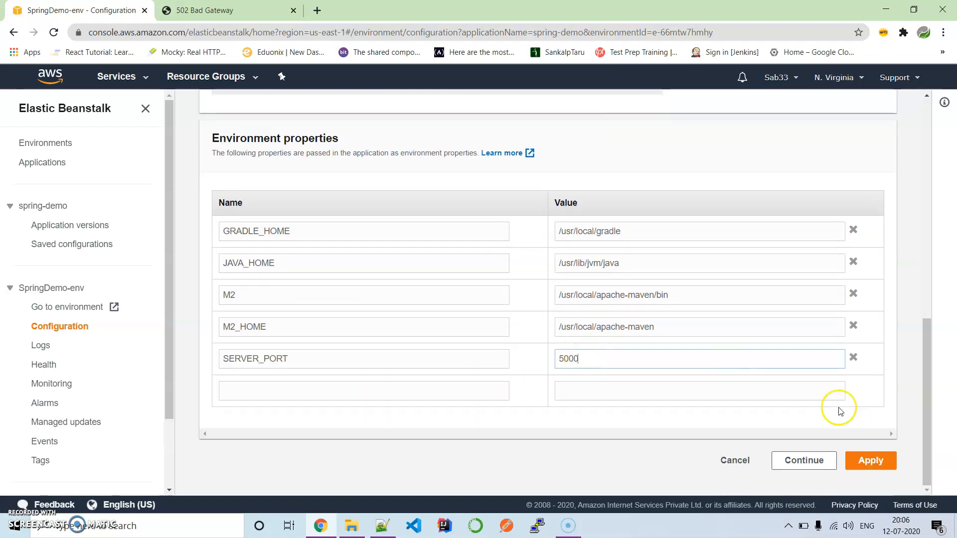
pyautogui.click(883, 465)
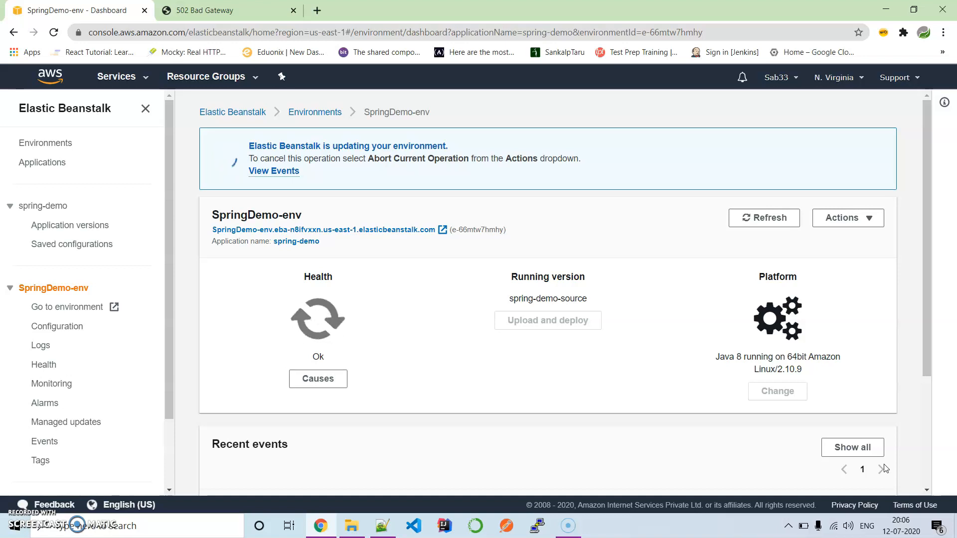
pyautogui.click(866, 220)
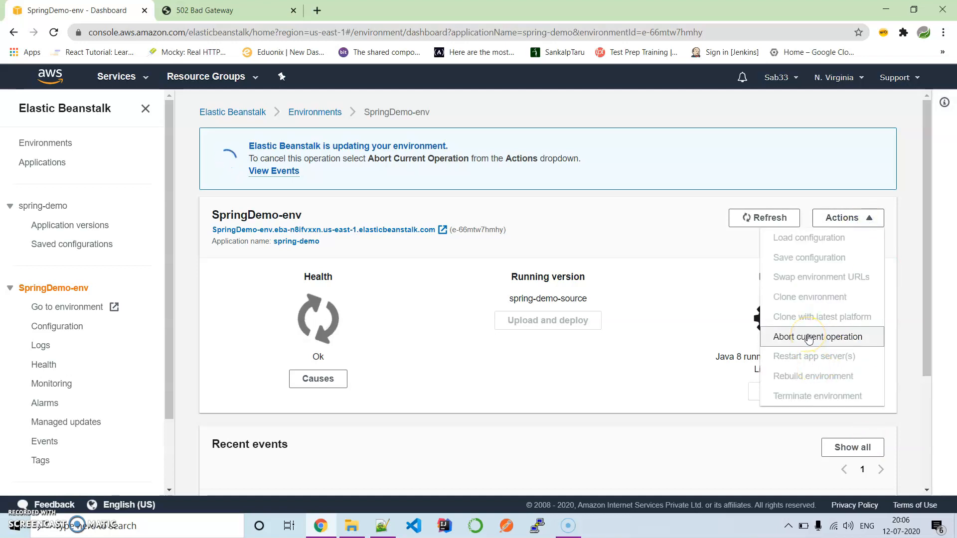
pyautogui.click(870, 218)
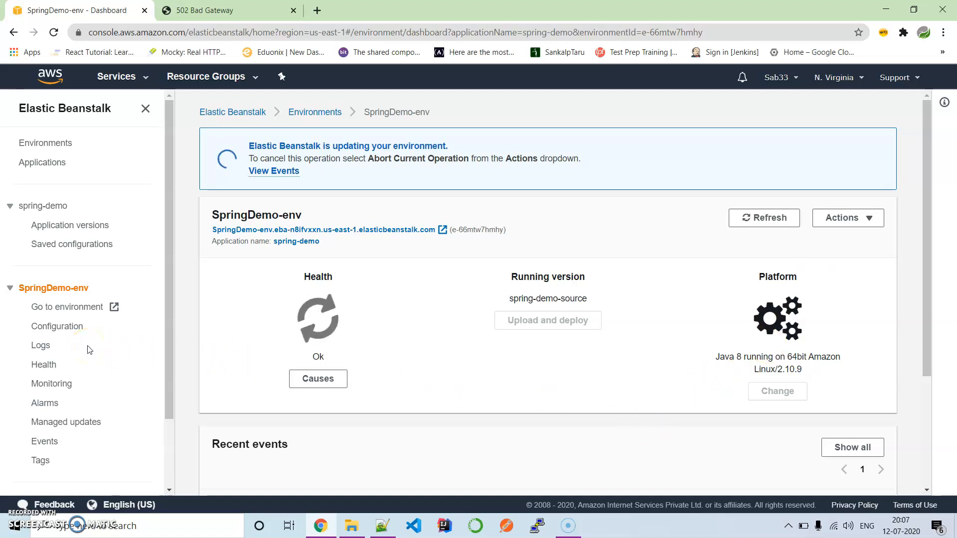
# Open the logs page of SpringDemo-env
pyautogui.scroll(-1, 89, 350)
pyautogui.scroll(1, 90, 350)
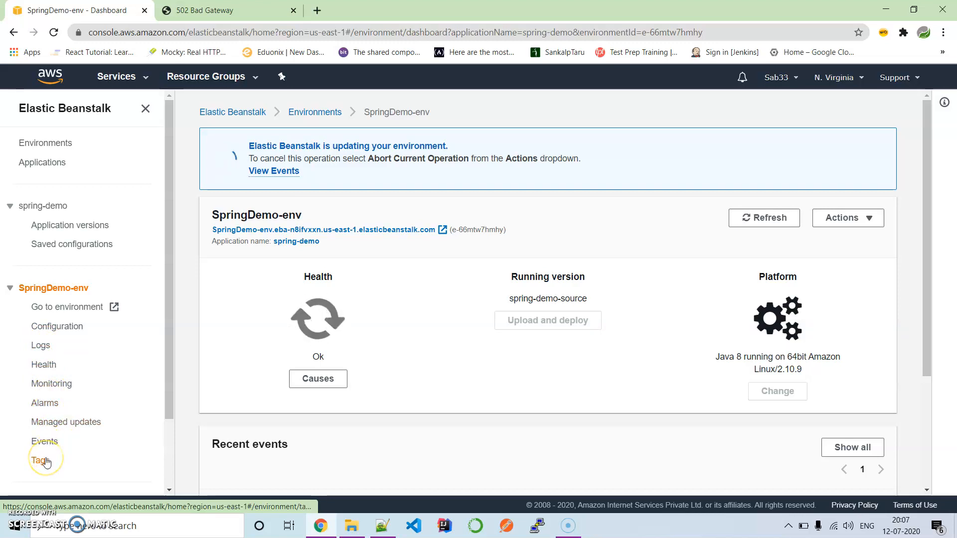
pyautogui.scroll(-2, 45, 462)
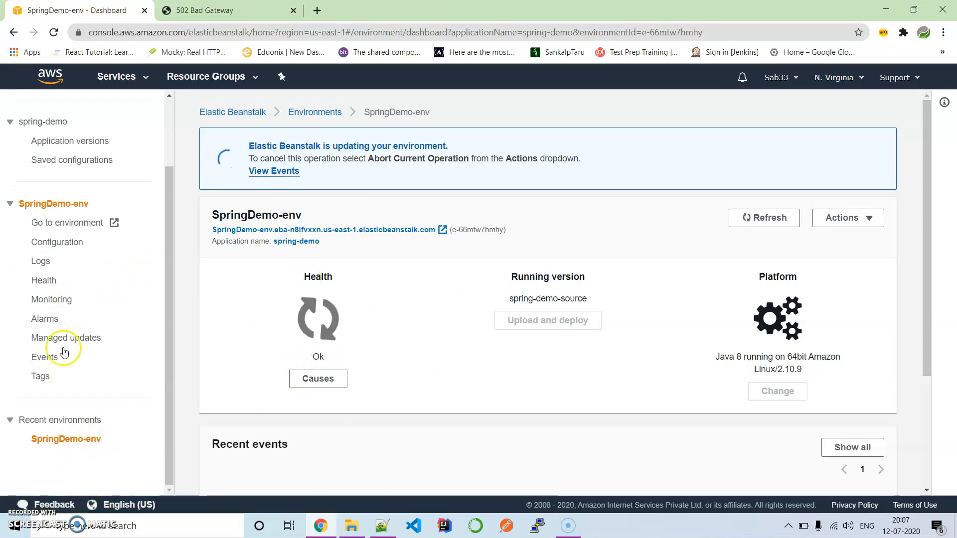
pyautogui.scroll(2, 65, 378)
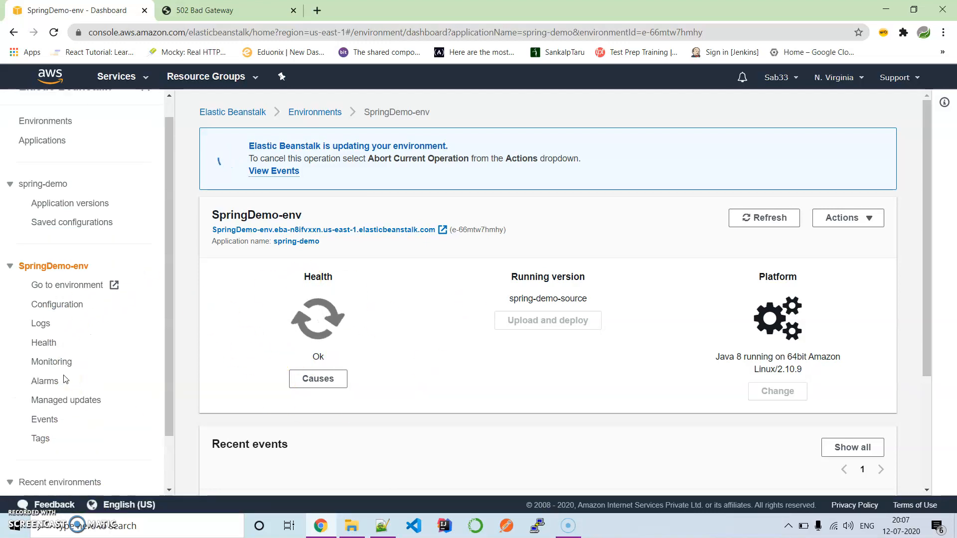
pyautogui.click(42, 324)
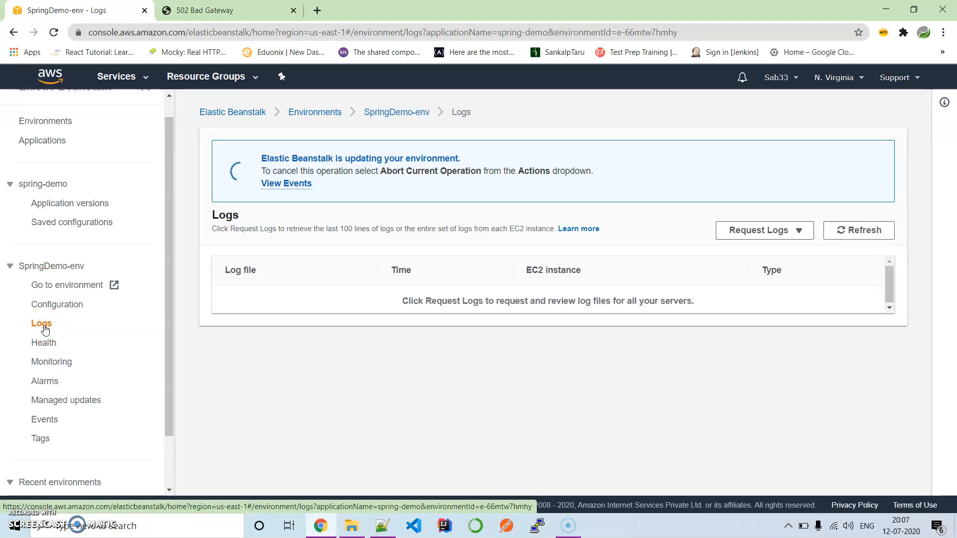
# Request the full logs of SpringDemo-env and open the environment's URL to check the updated application
pyautogui.click(783, 231)
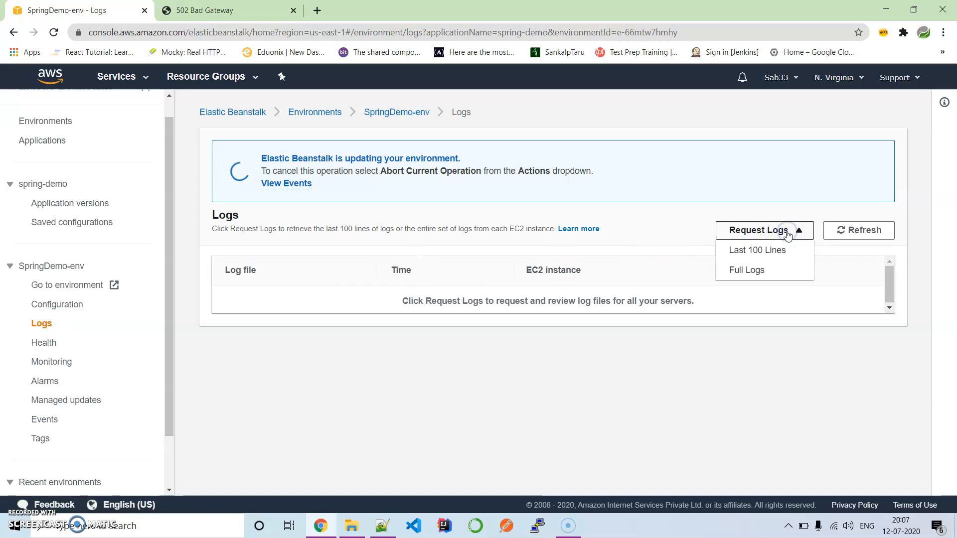
pyautogui.click(748, 271)
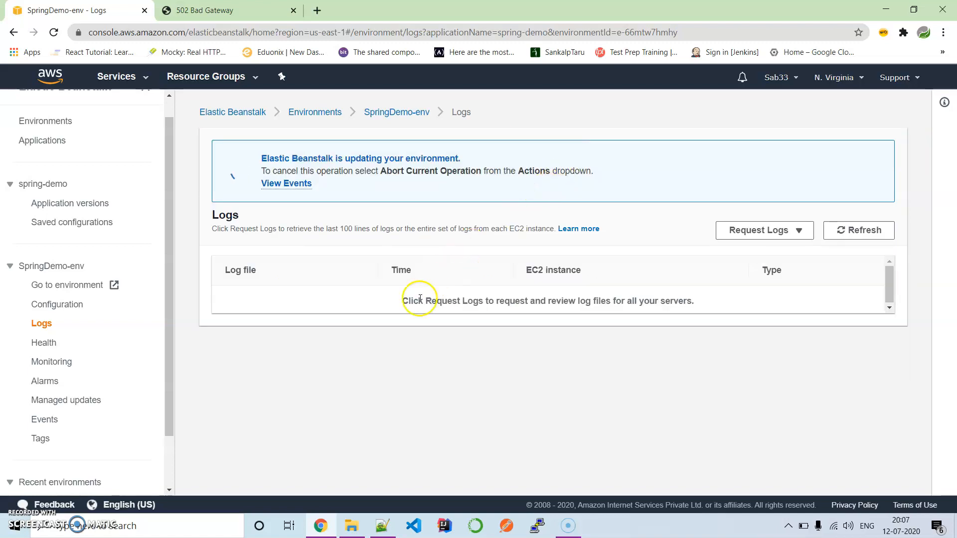
pyautogui.click(83, 286)
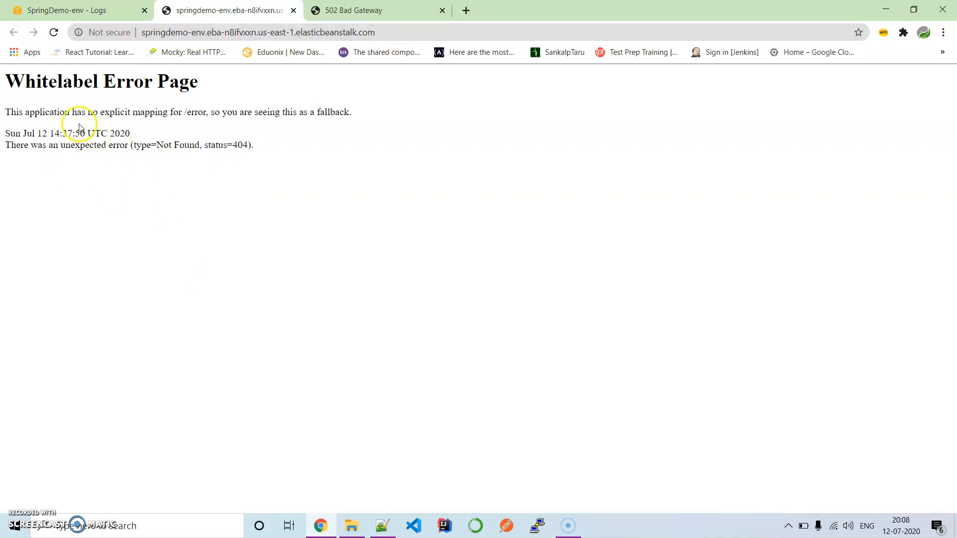
# Load the /hello path of the environment's URL and enlarge the page to check the application's response
pyautogui.click(400, 31)
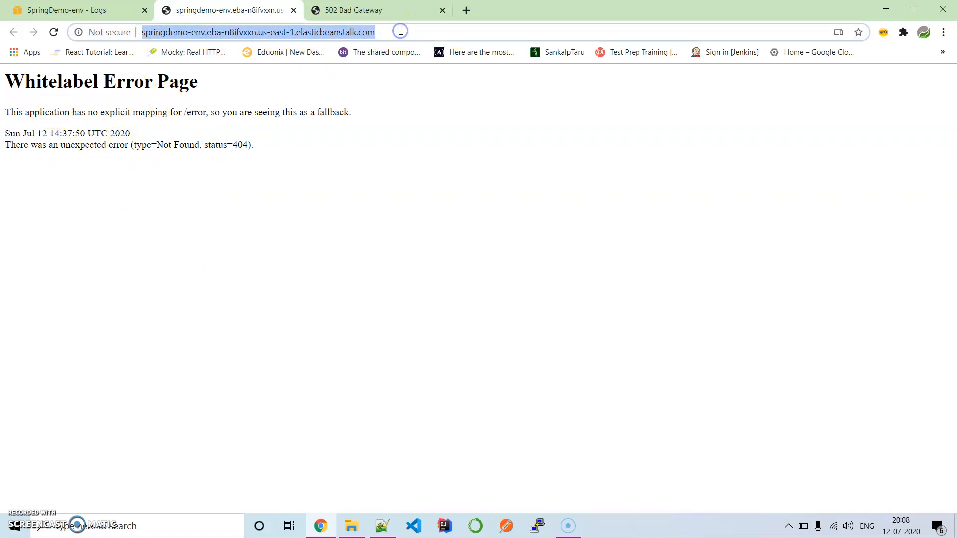
pyautogui.press('End')
pyautogui.write('/HELLO')
pyautogui.press('BackSpace')
pyautogui.press('BackSpace')
pyautogui.press('BackSpace')
pyautogui.press('BackSpace')
pyautogui.press('BackSpace')
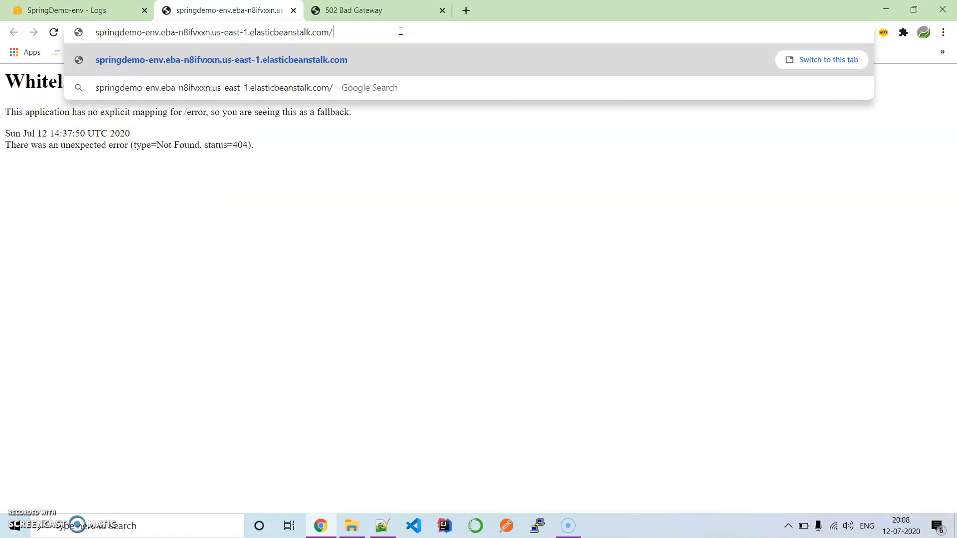
pyautogui.press('capslock')
pyautogui.write('hello')
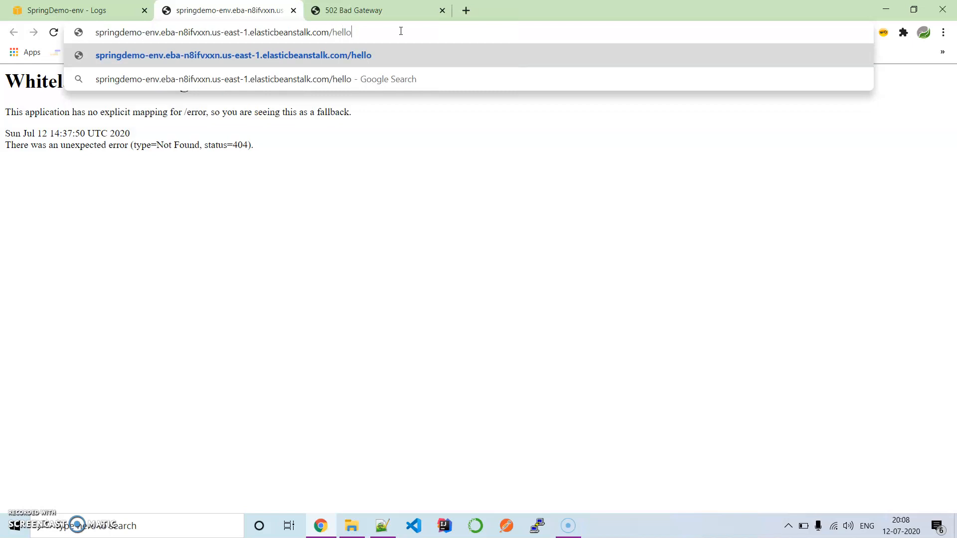
pyautogui.press('Return')
pyautogui.click(103, 164)
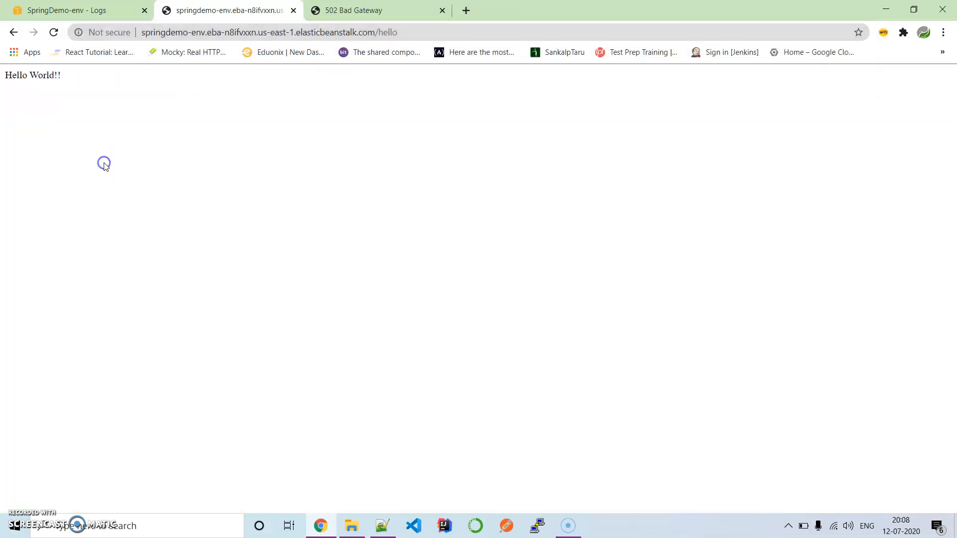
pyautogui.keyDown('ctrl'); pyautogui.scroll(8, 105, 166); pyautogui.keyUp('ctrl')
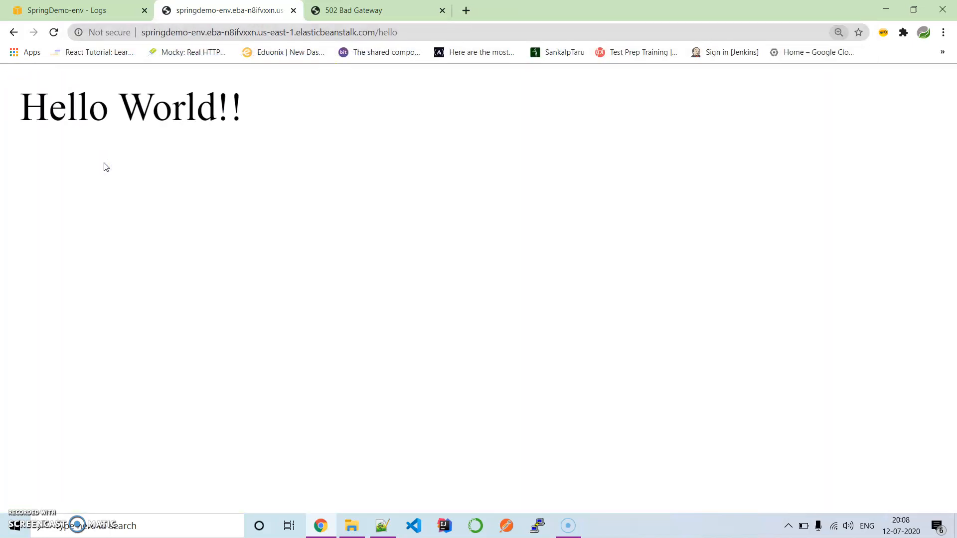